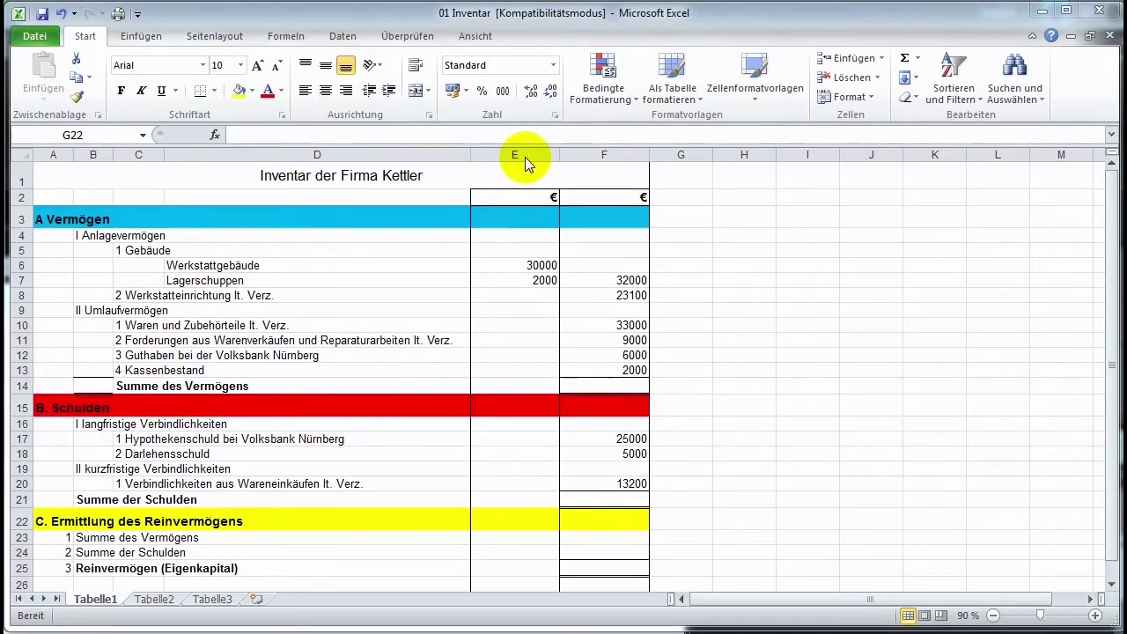
Step: Apply the euro accounting number format to columns E and F
{"action": "left_click_drag", "start_coordinate": [525, 156], "coordinate": [594, 151]}
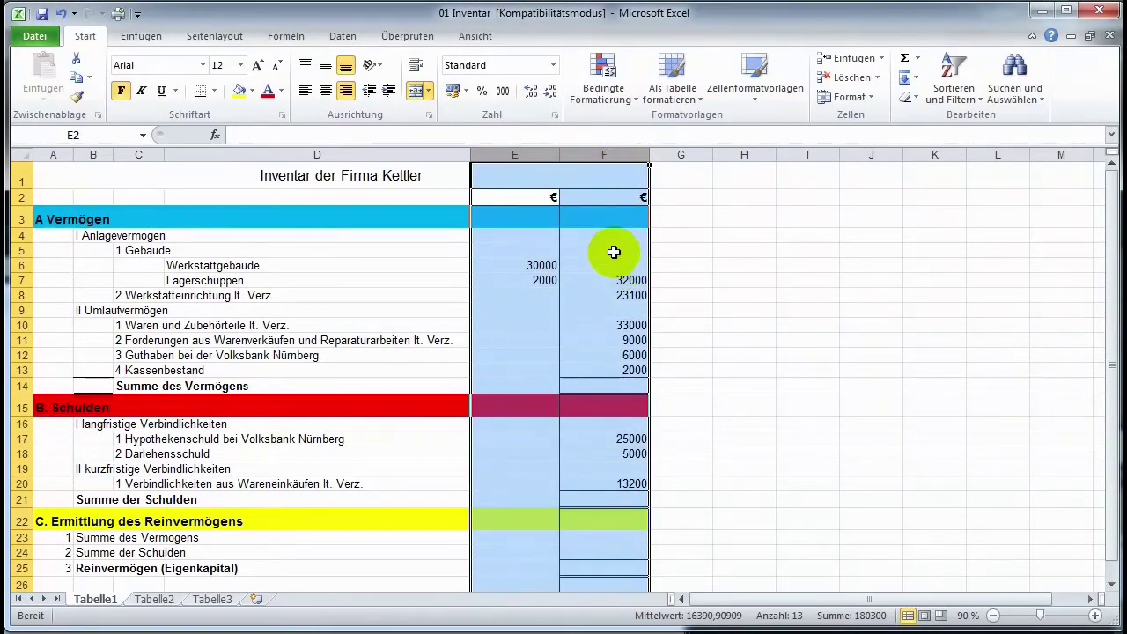
{"action": "left_click", "coordinate": [452, 94]}
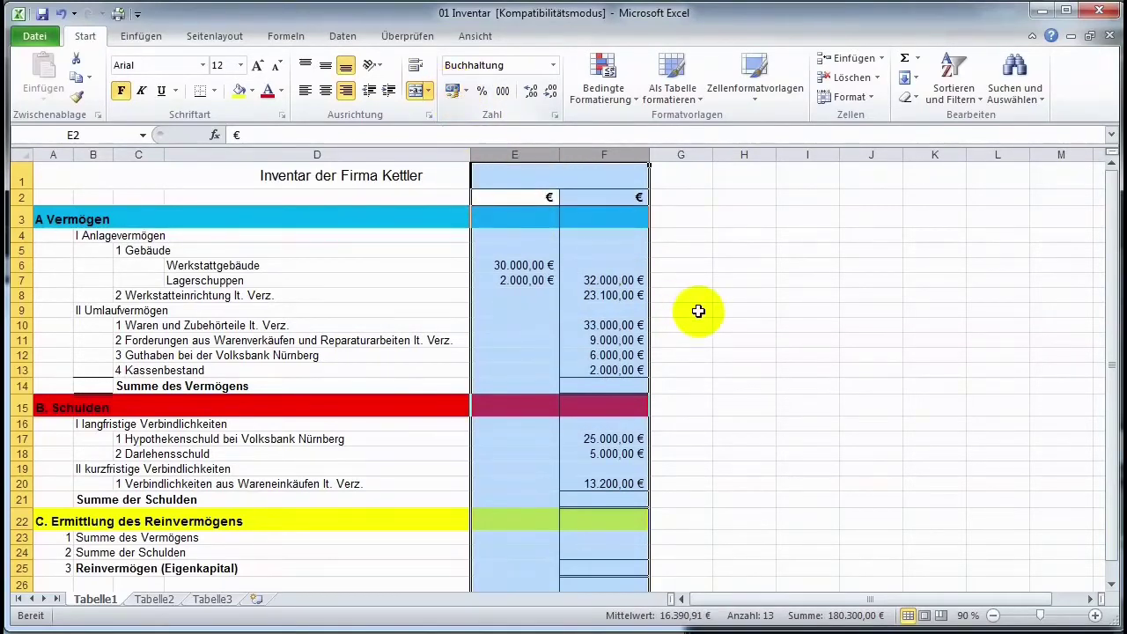
Step: Test the currency format by entering 44 in cell F4, and clear the cell again
{"action": "left_click", "coordinate": [613, 235]}
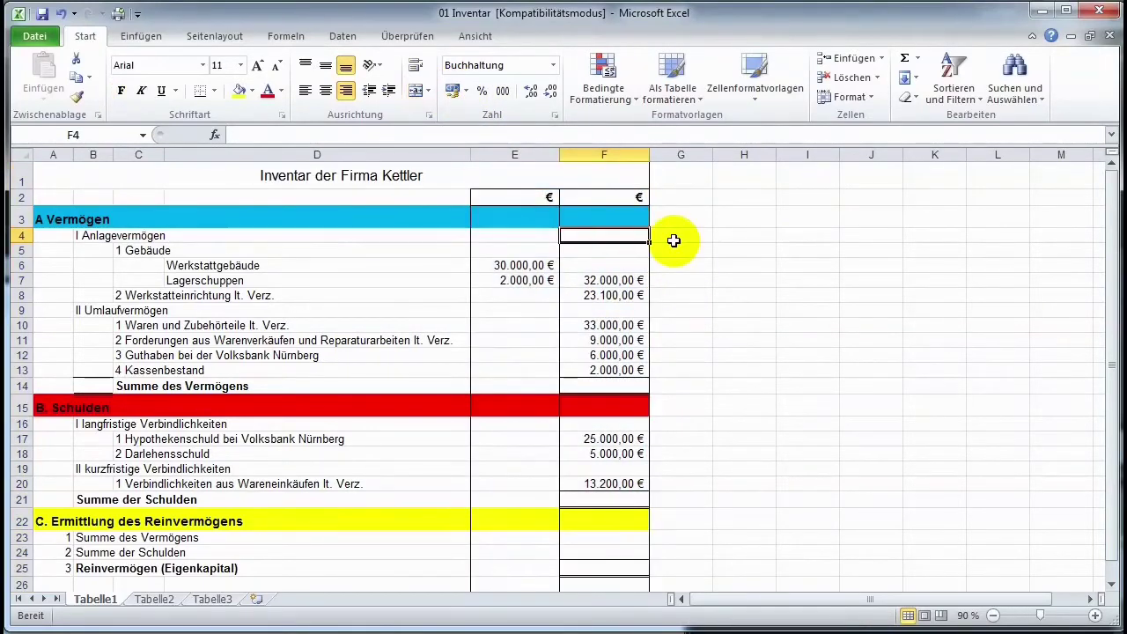
{"action": "type", "text": "44"}
{"action": "key", "text": "Return"}
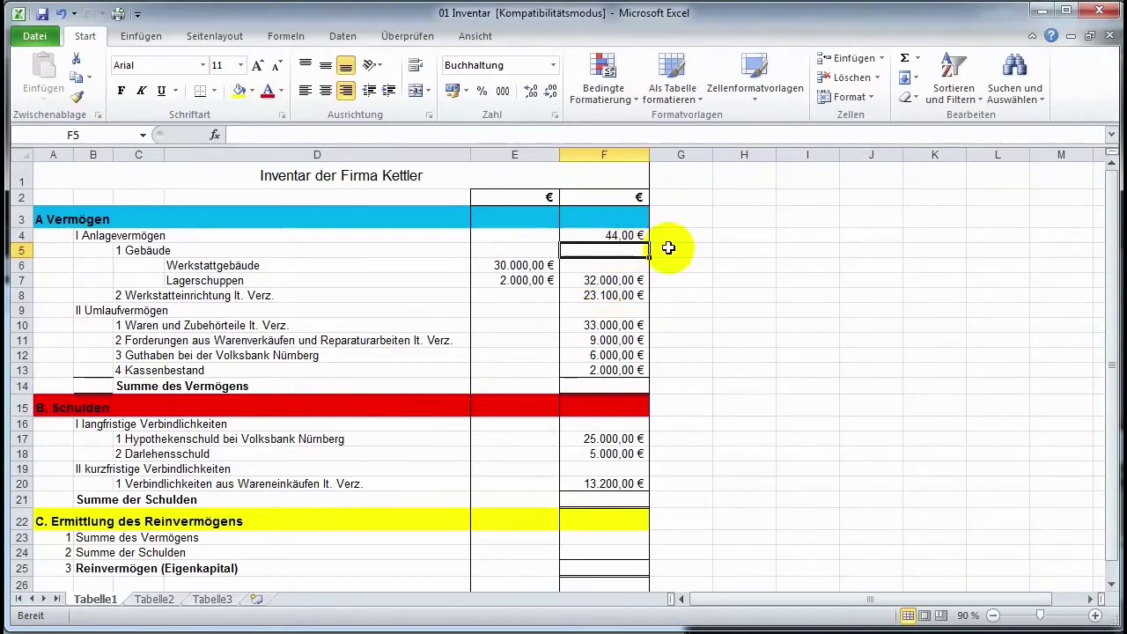
{"action": "left_click", "coordinate": [627, 235]}
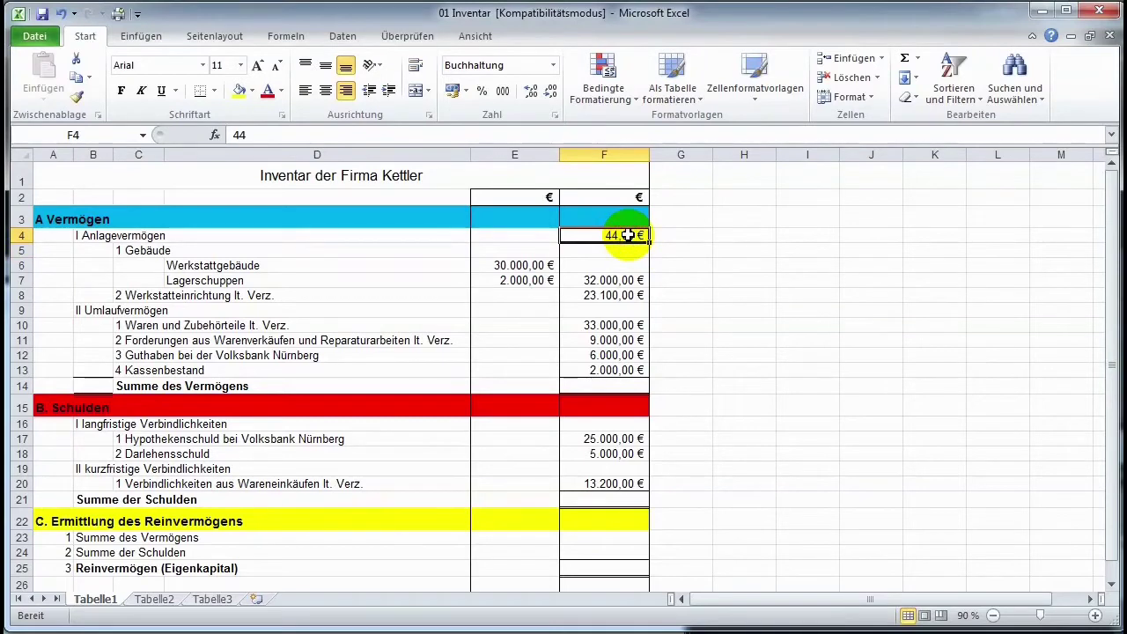
{"action": "key", "text": "Delete"}
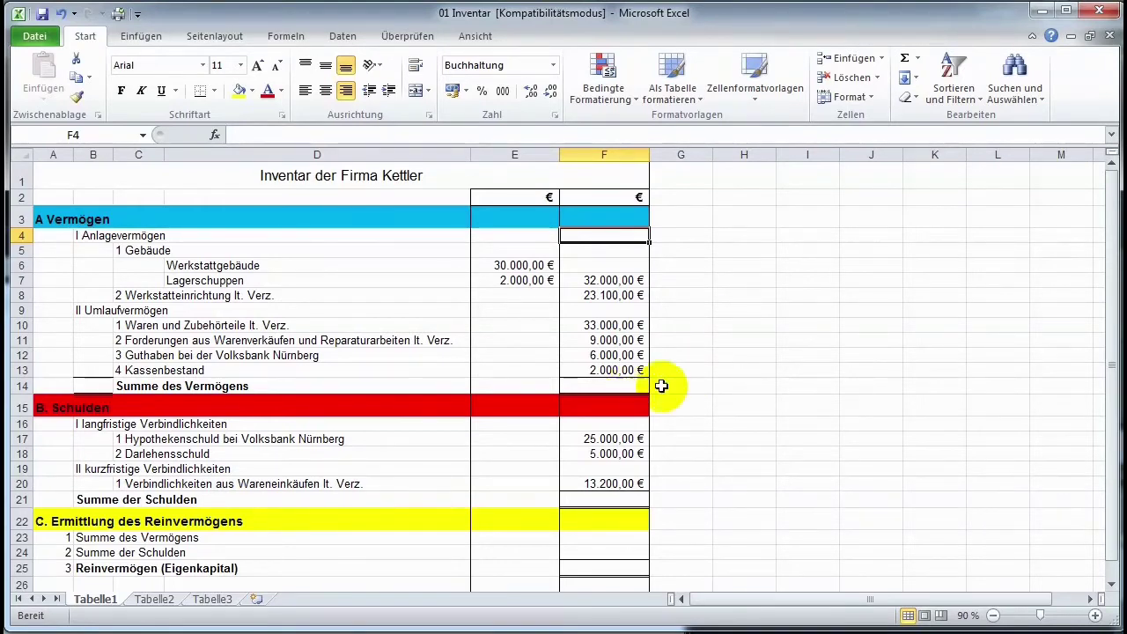
Step: Calculate Summe des Vermögens in cell F14 with the formula =summe(F4:F13)
{"action": "left_click", "coordinate": [605, 384]}
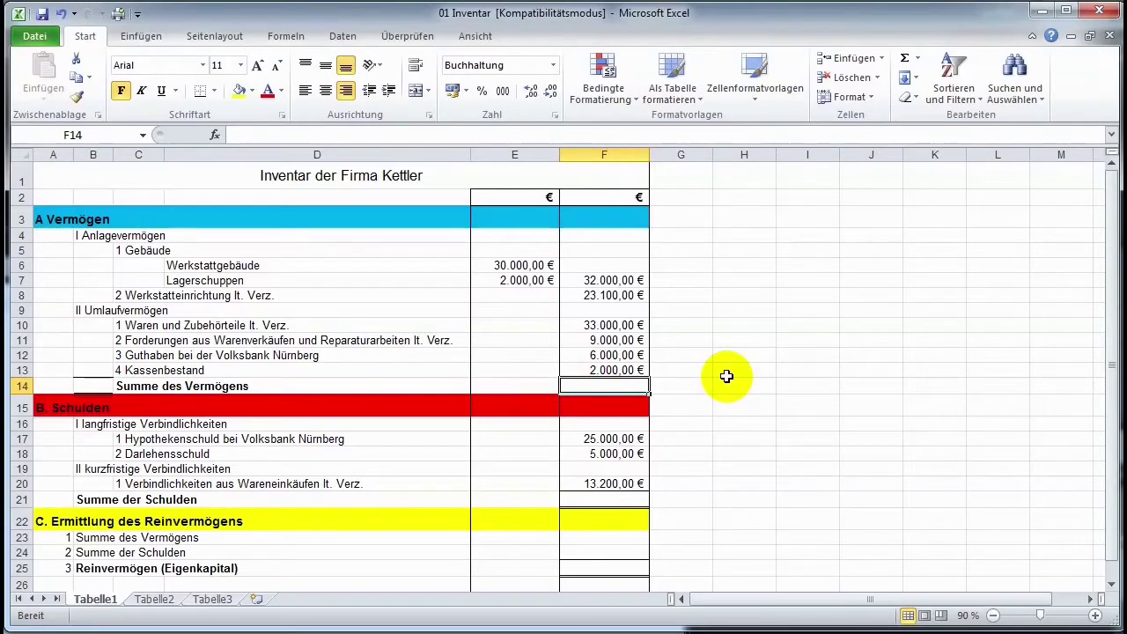
{"action": "type", "text": "="}
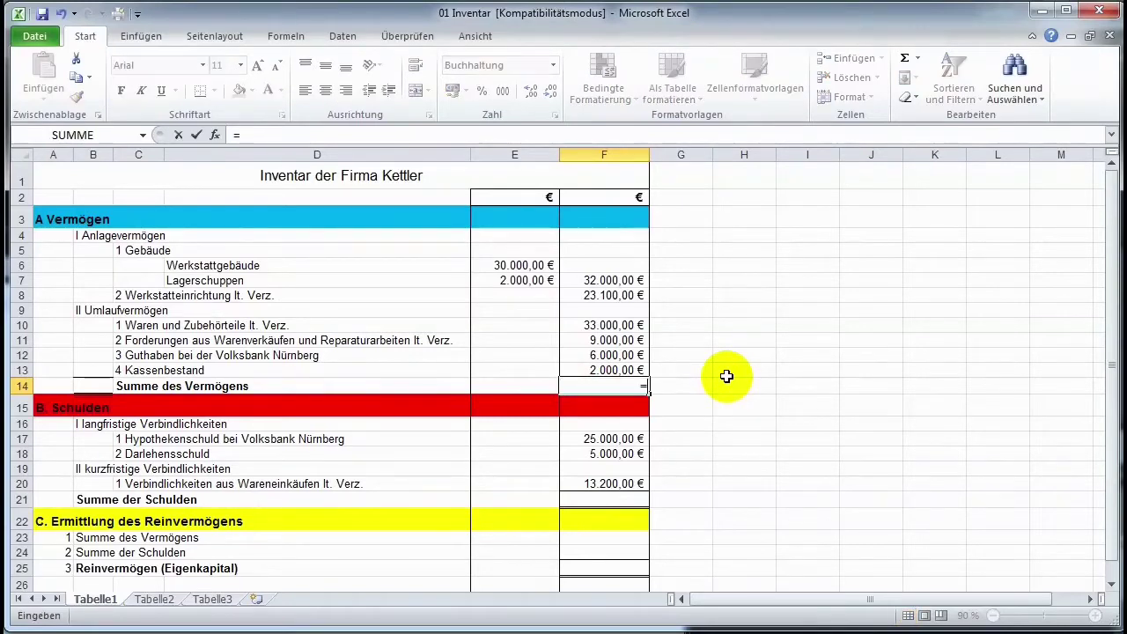
{"action": "type", "text": "summe"}
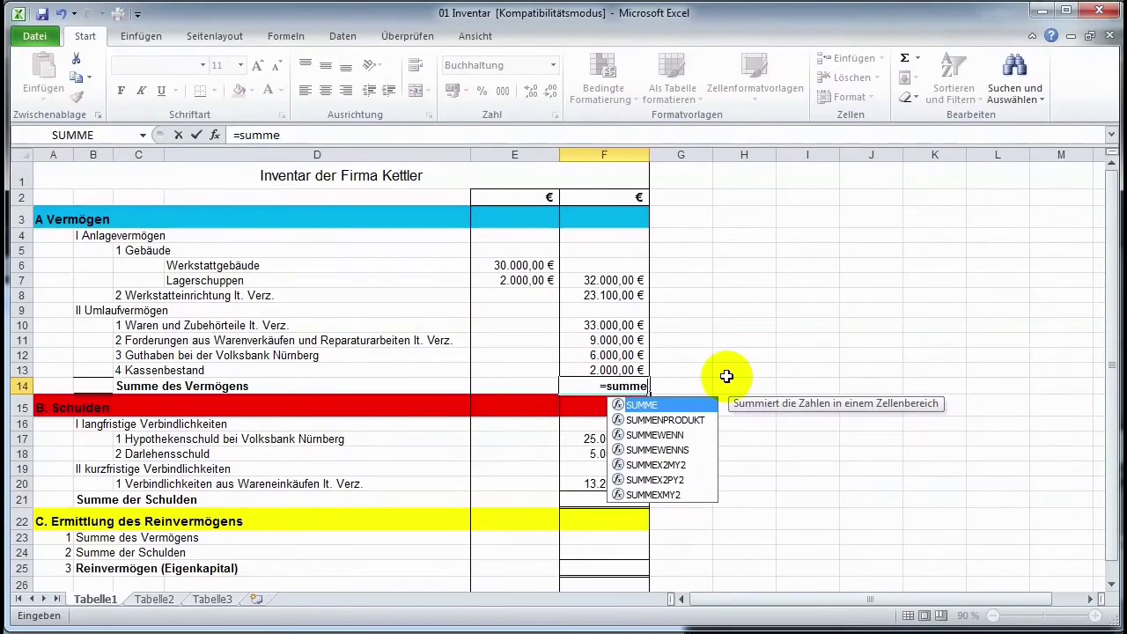
{"action": "type", "text": "("}
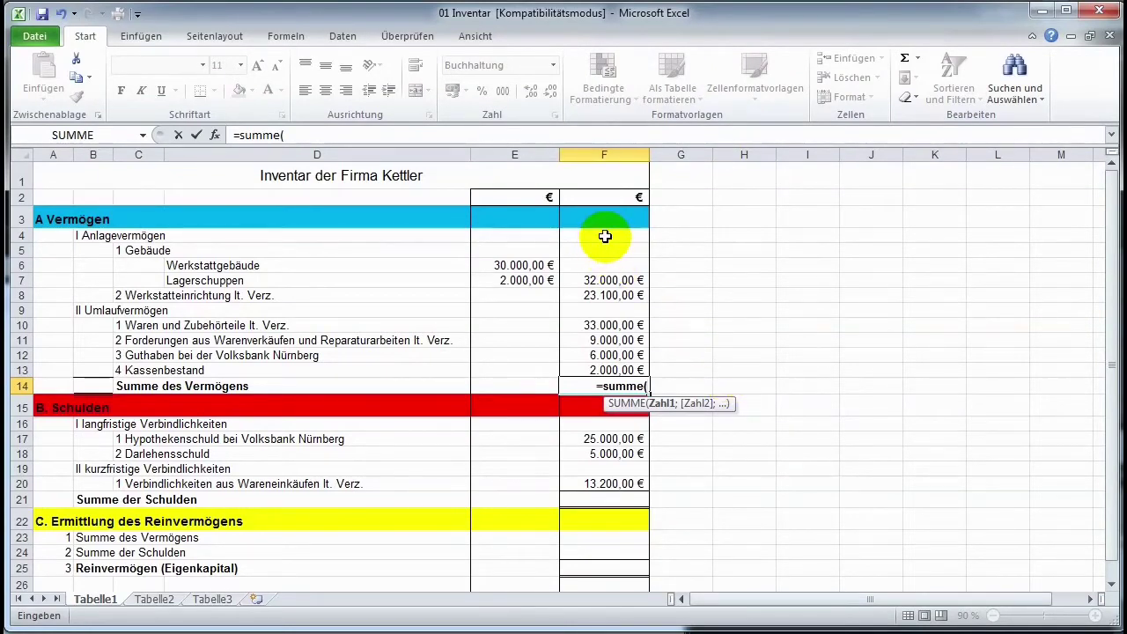
{"action": "left_click_drag", "start_coordinate": [605, 236], "coordinate": [621, 368]}
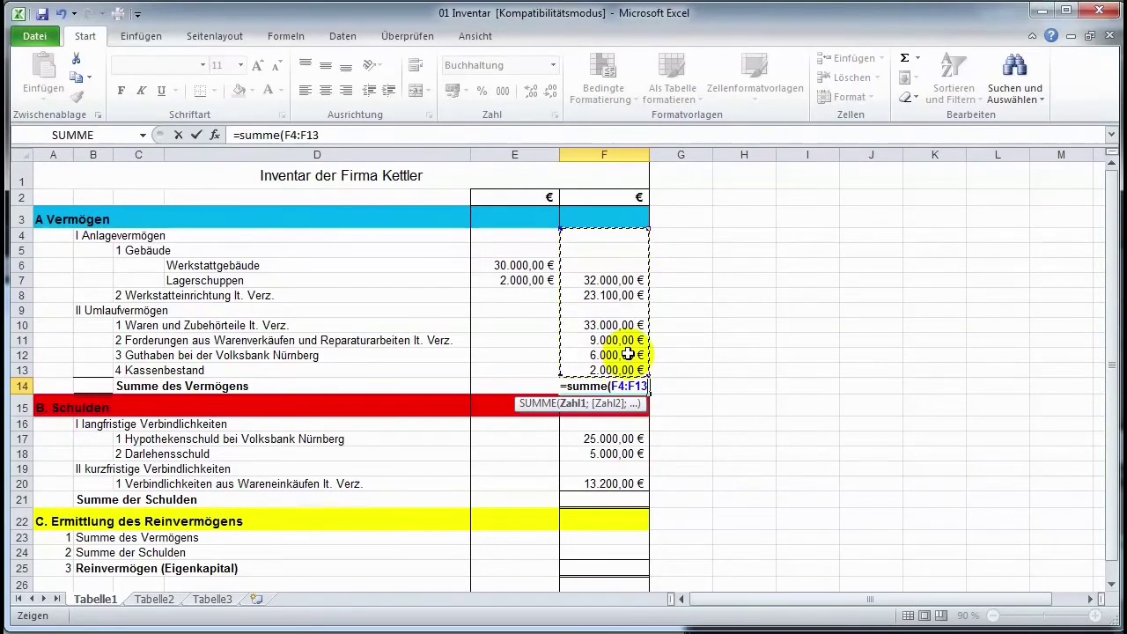
{"action": "type", "text": ")"}
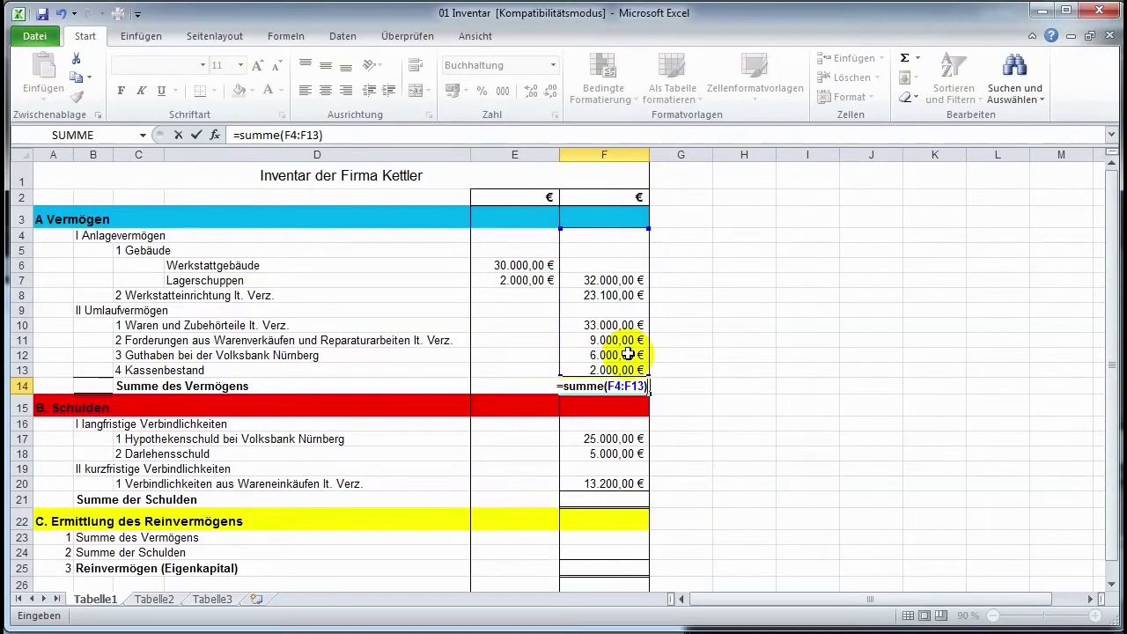
{"action": "key", "text": "Return"}
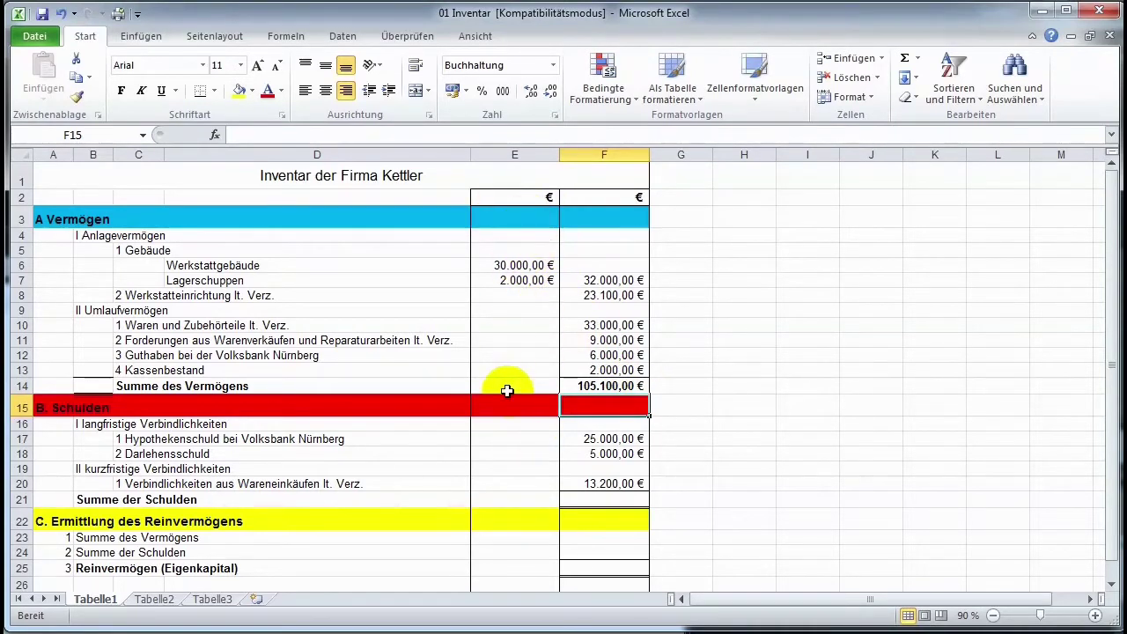
Step: Clear the Gebäude subtotal in cell F7 and re-enter it as =summe(E6:E7), adding Werkstattgebäude and Lagerschuppen
{"action": "left_click", "coordinate": [152, 251]}
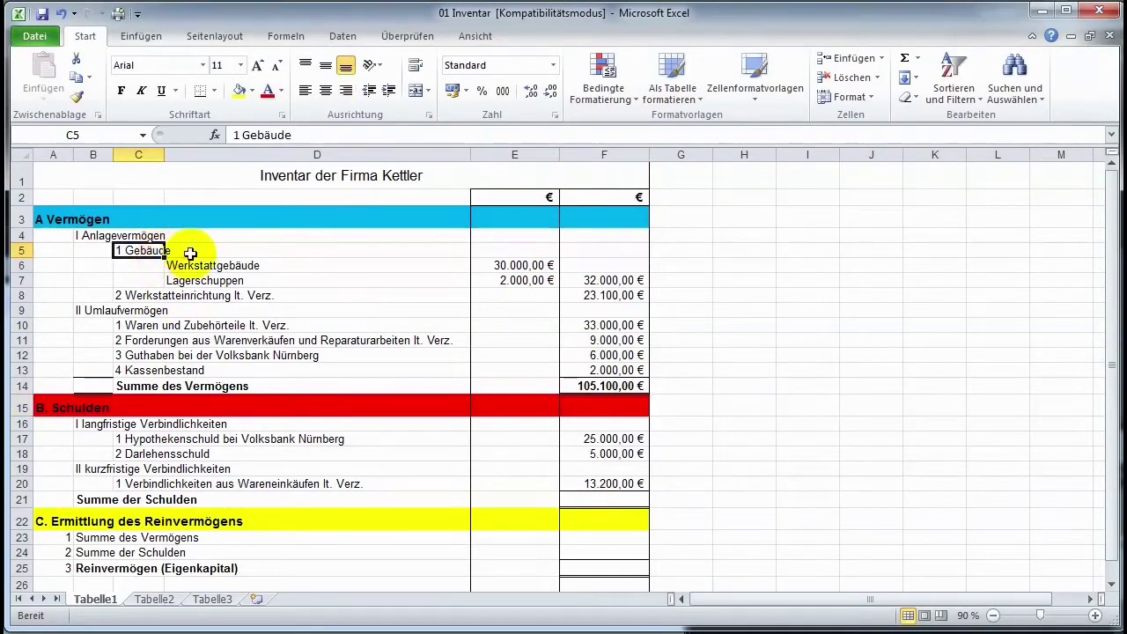
{"action": "left_click_drag", "start_coordinate": [191, 265], "coordinate": [192, 279]}
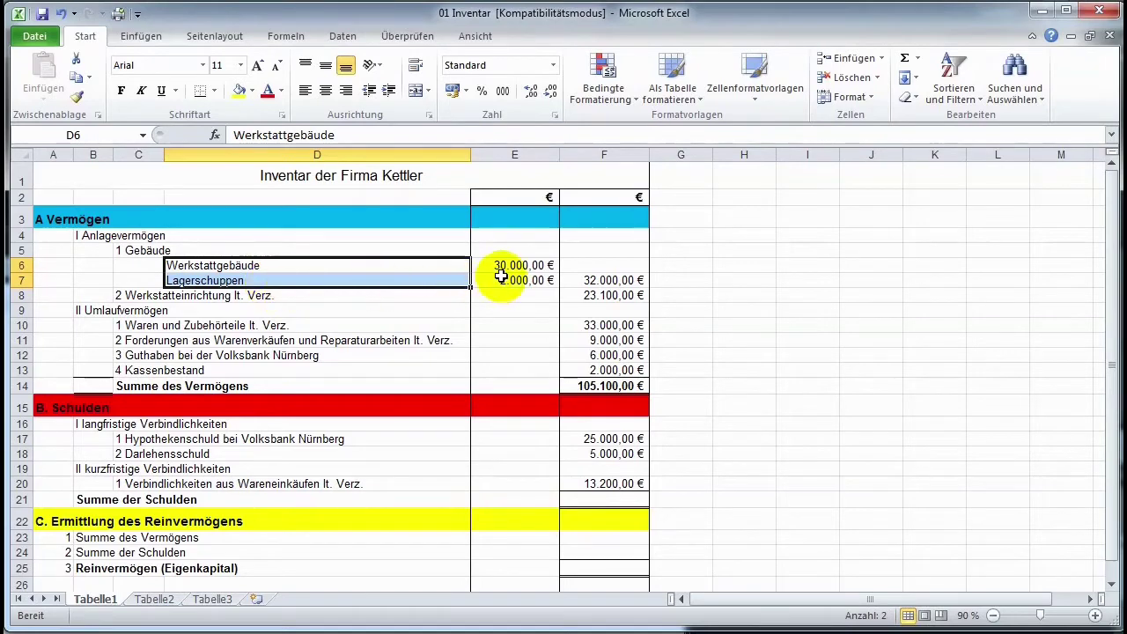
{"action": "left_click_drag", "start_coordinate": [524, 266], "coordinate": [523, 280]}
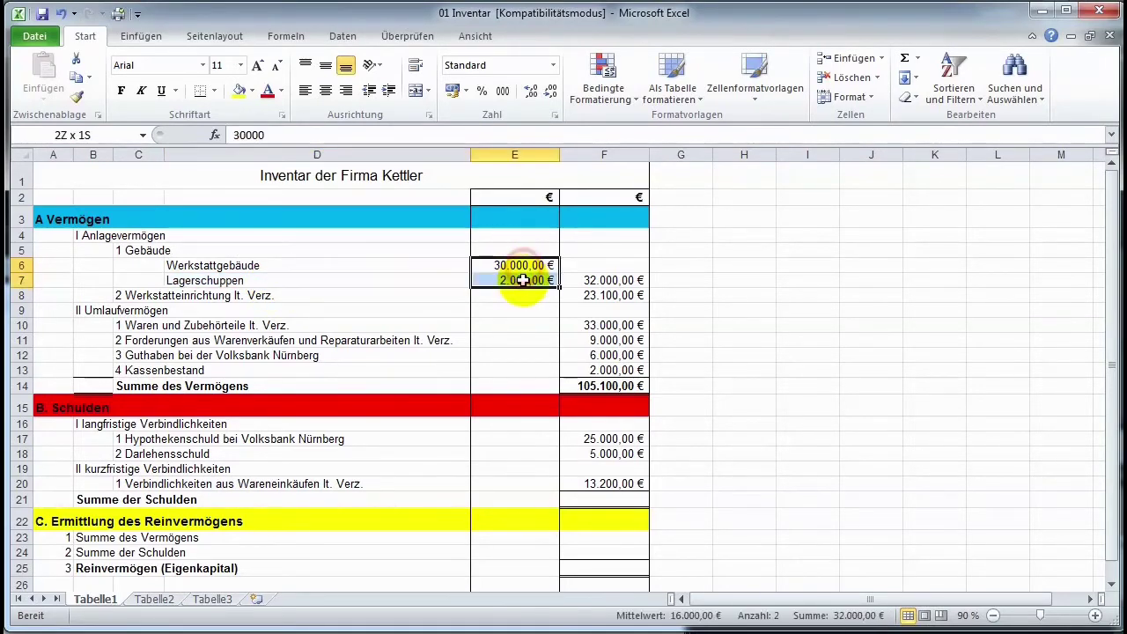
{"action": "left_click", "coordinate": [612, 280]}
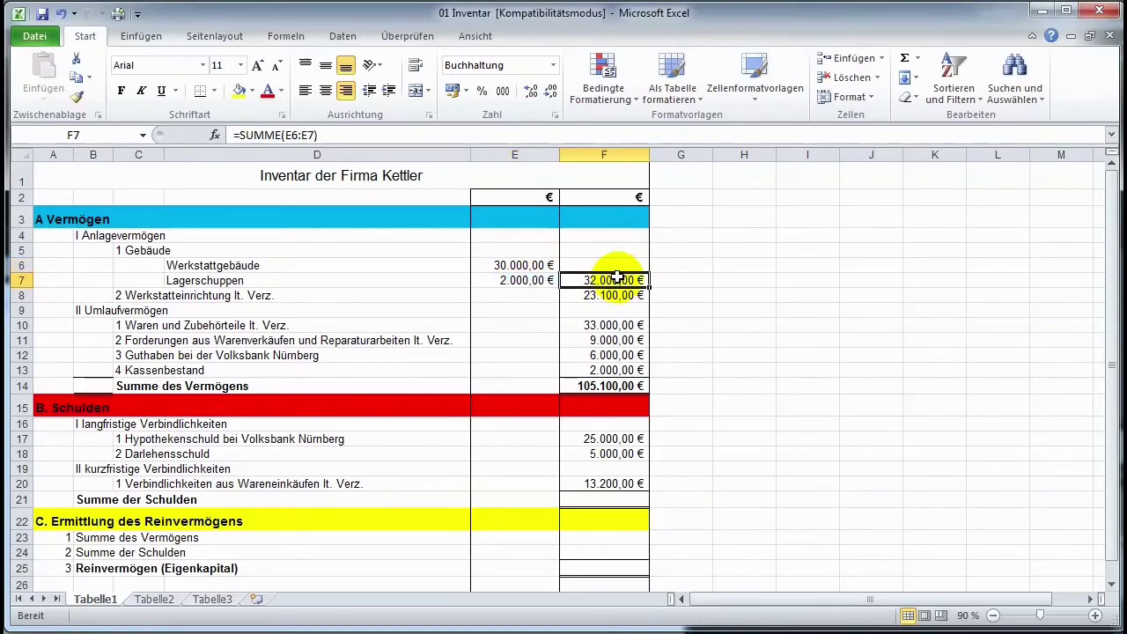
{"action": "key", "text": "Delete"}
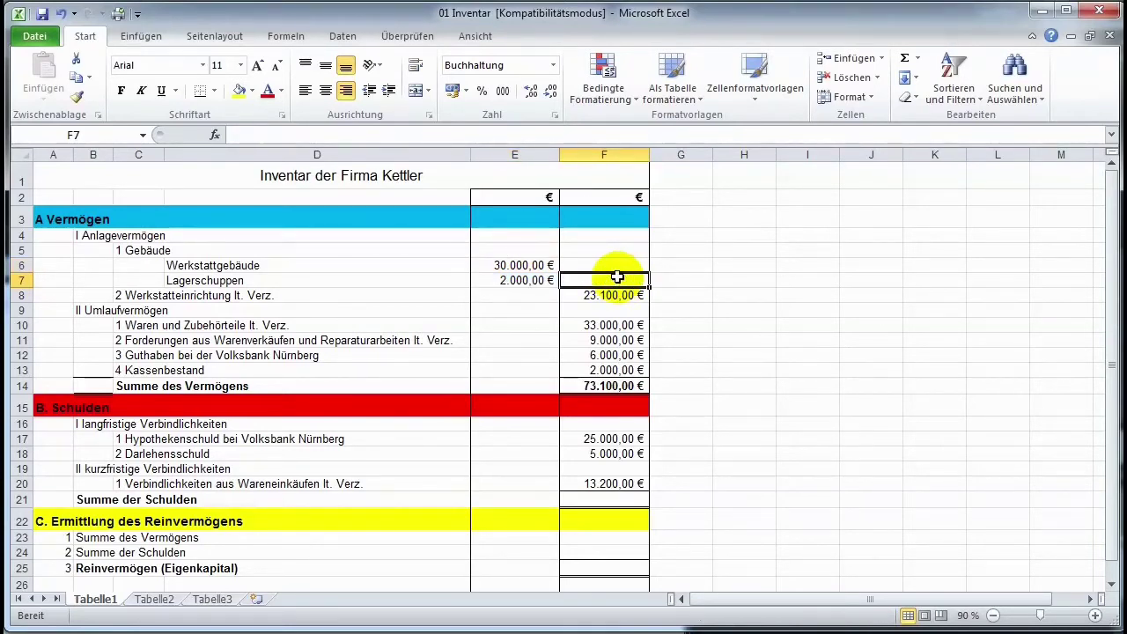
{"action": "type", "text": "="}
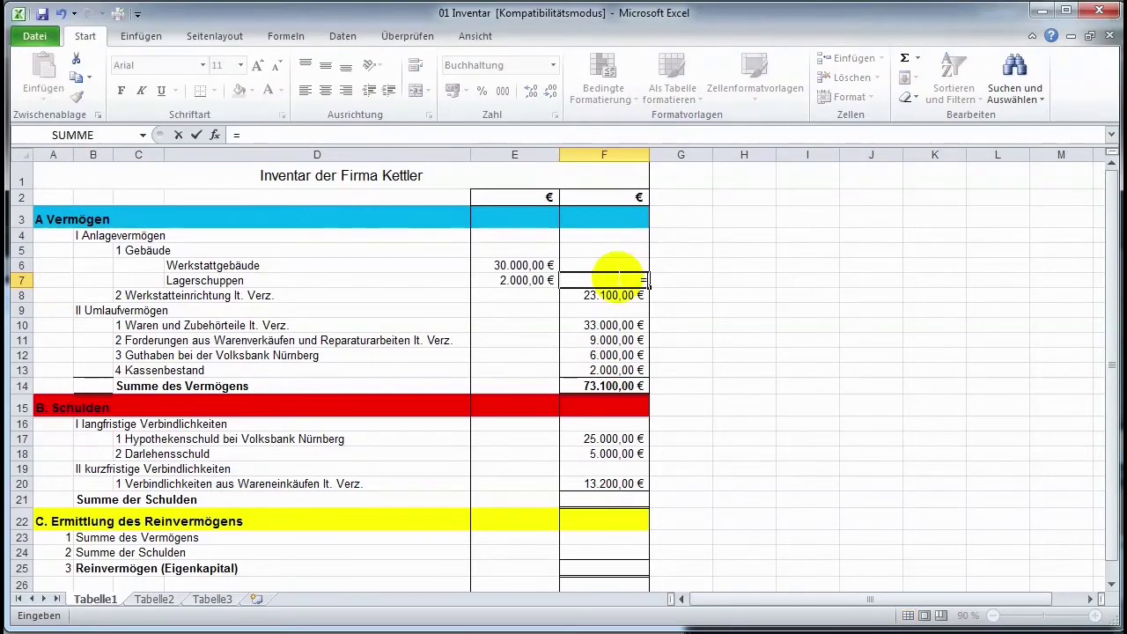
{"action": "type", "text": "summe("}
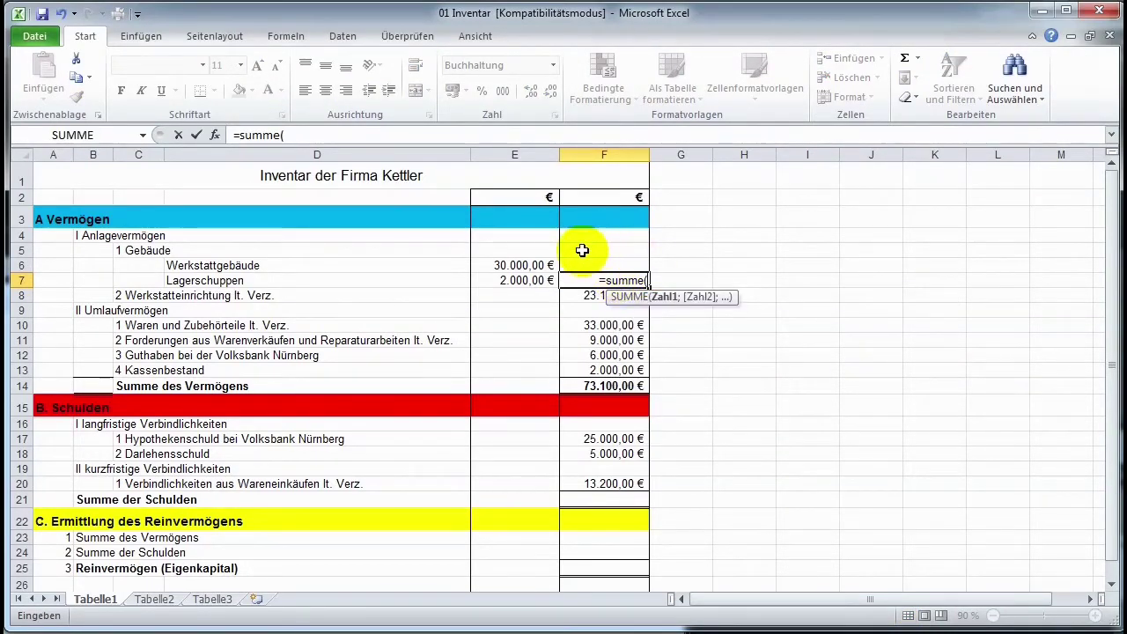
{"action": "left_click_drag", "start_coordinate": [535, 264], "coordinate": [538, 278]}
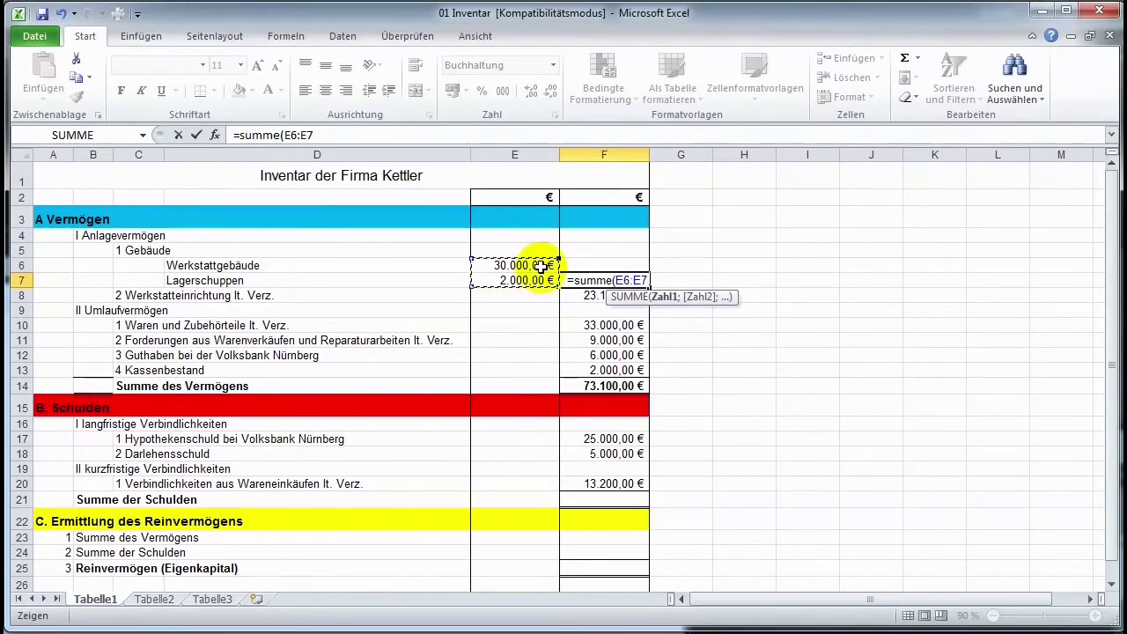
{"action": "type", "text": ")"}
{"action": "key", "text": "Return"}
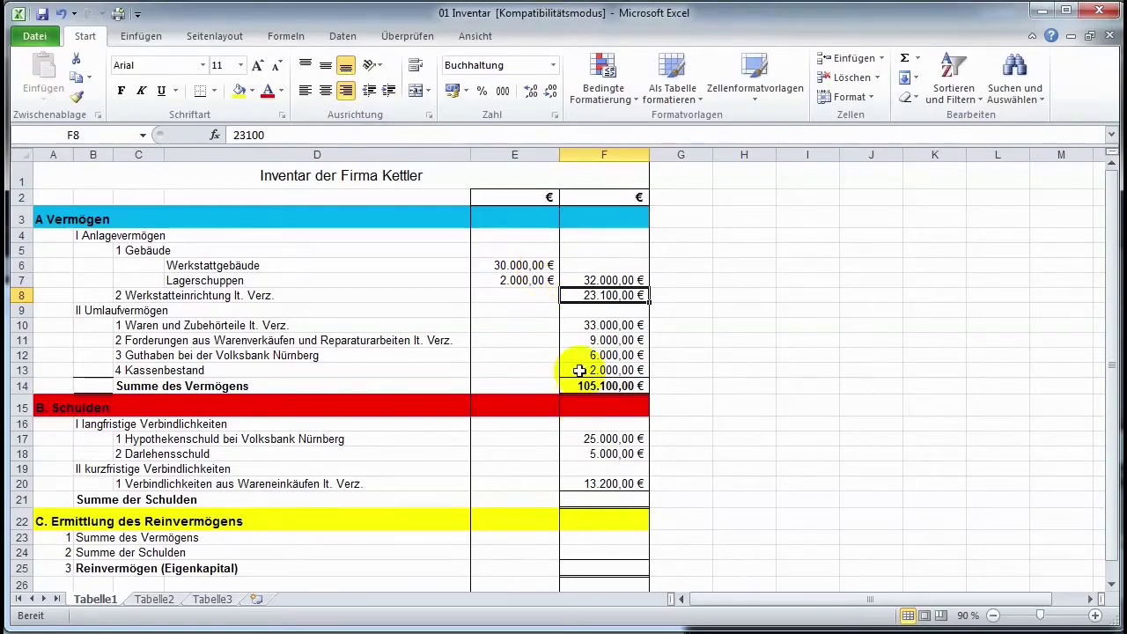
Step: Calculate Summe der Schulden in cell F21 with AutoSum over the range F16:F20
{"action": "left_click", "coordinate": [601, 497]}
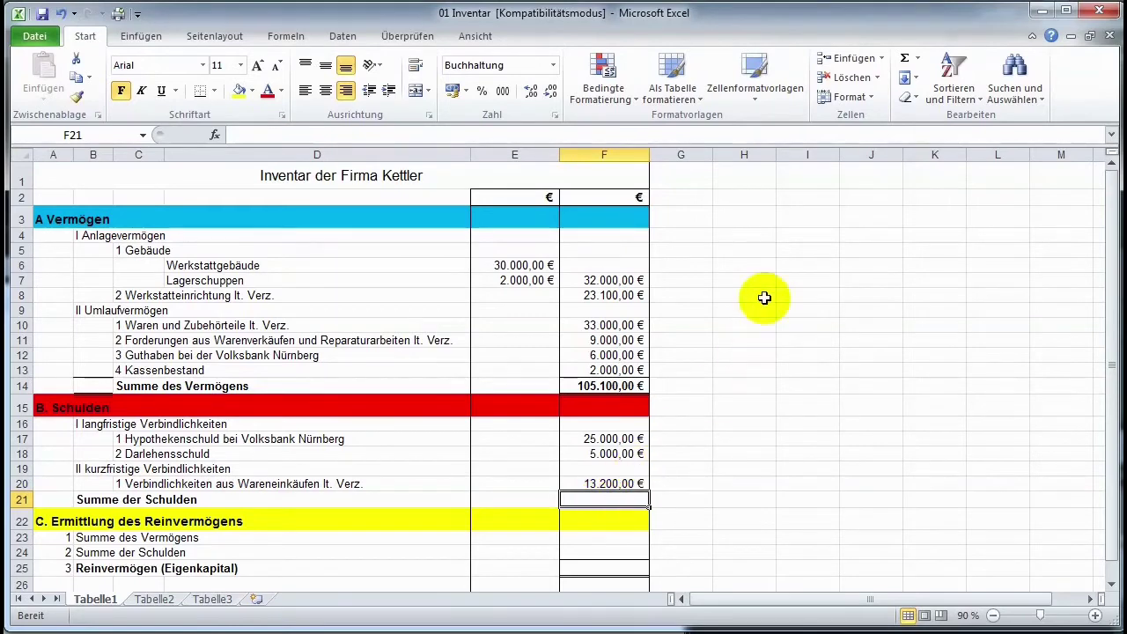
{"action": "left_click", "coordinate": [905, 60]}
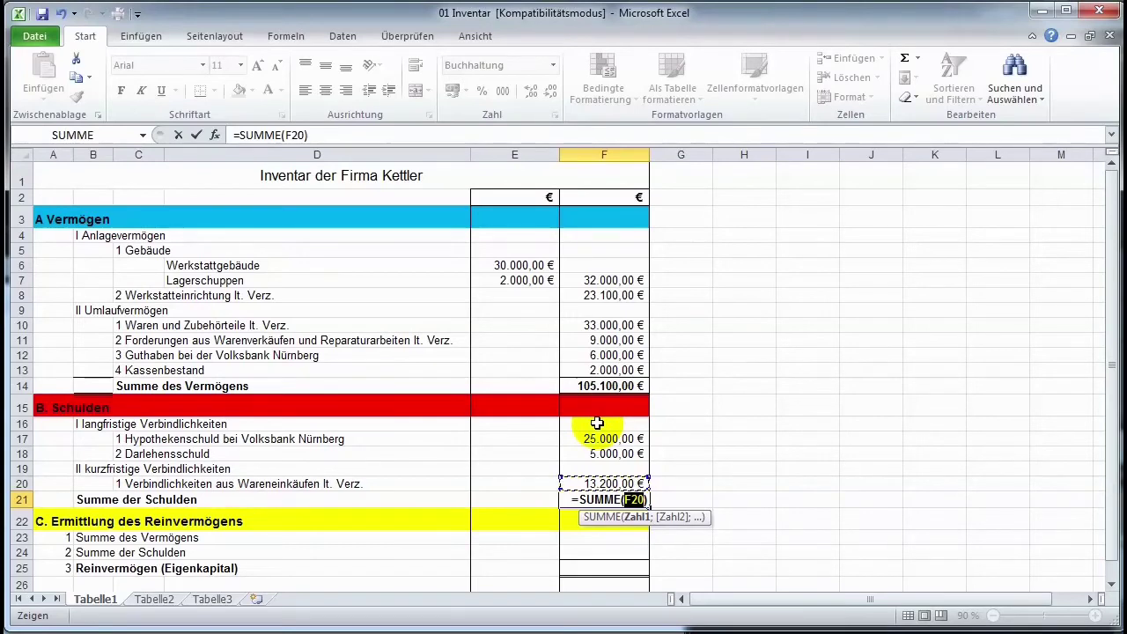
{"action": "left_click_drag", "start_coordinate": [597, 423], "coordinate": [599, 484]}
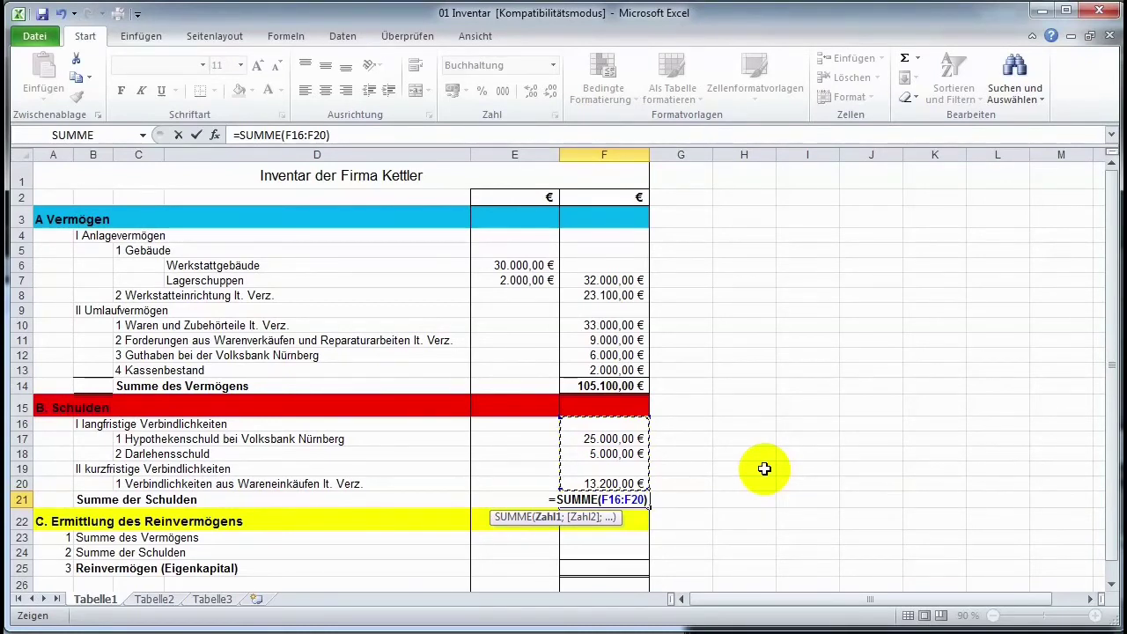
{"action": "key", "text": "Return"}
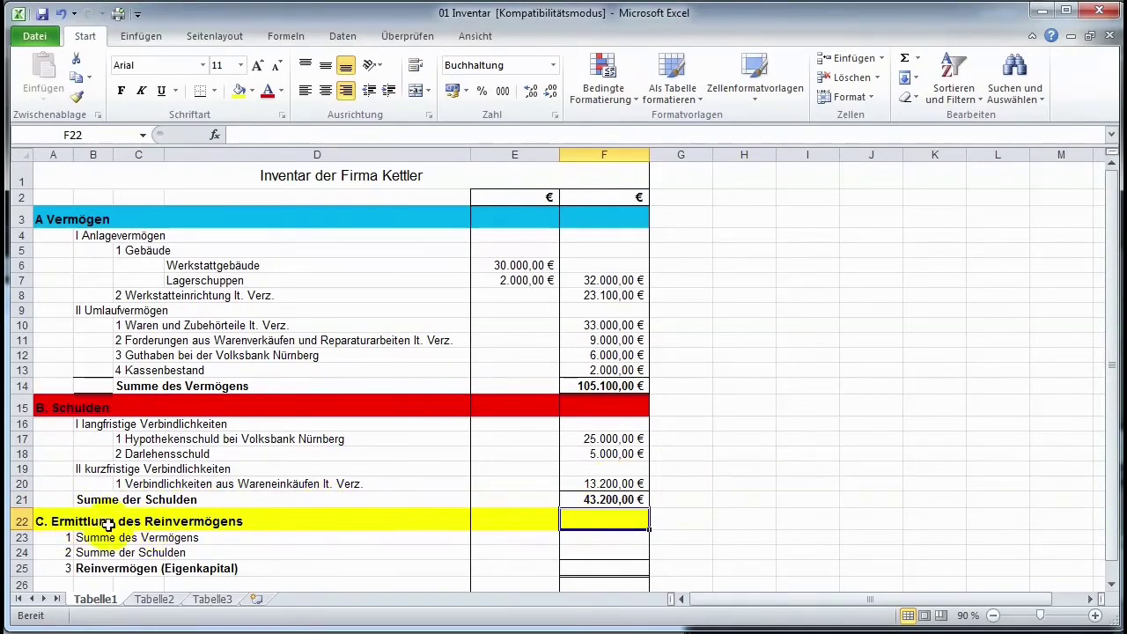
Step: Link the asset total in F23 to cell F14 and the debt total in F24 to cell F21
{"action": "left_click", "coordinate": [629, 536]}
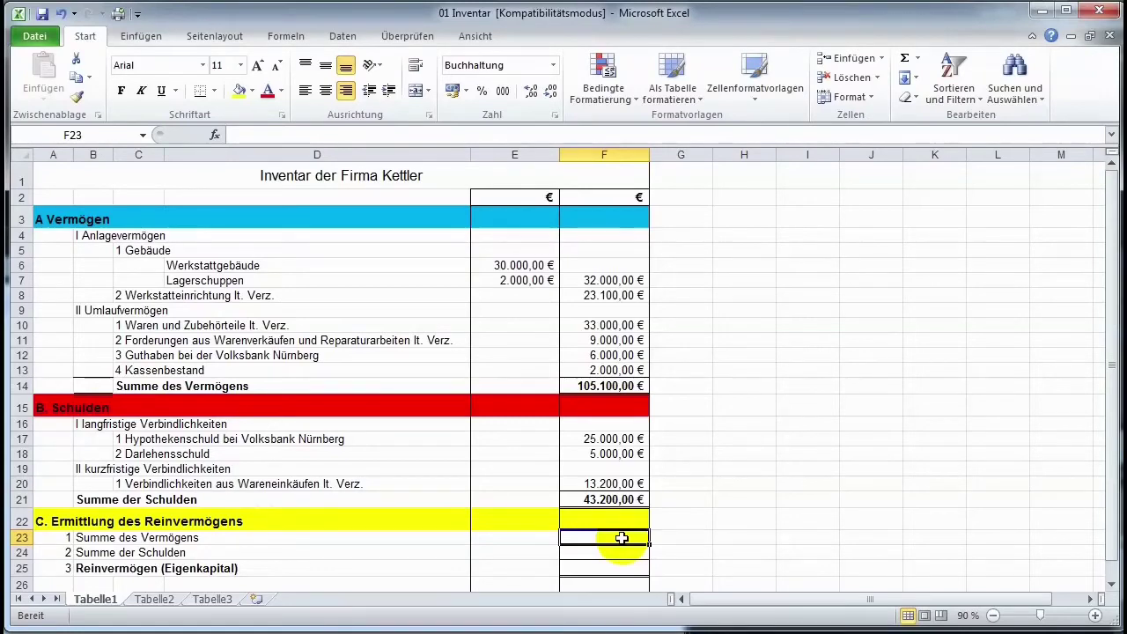
{"action": "type", "text": "="}
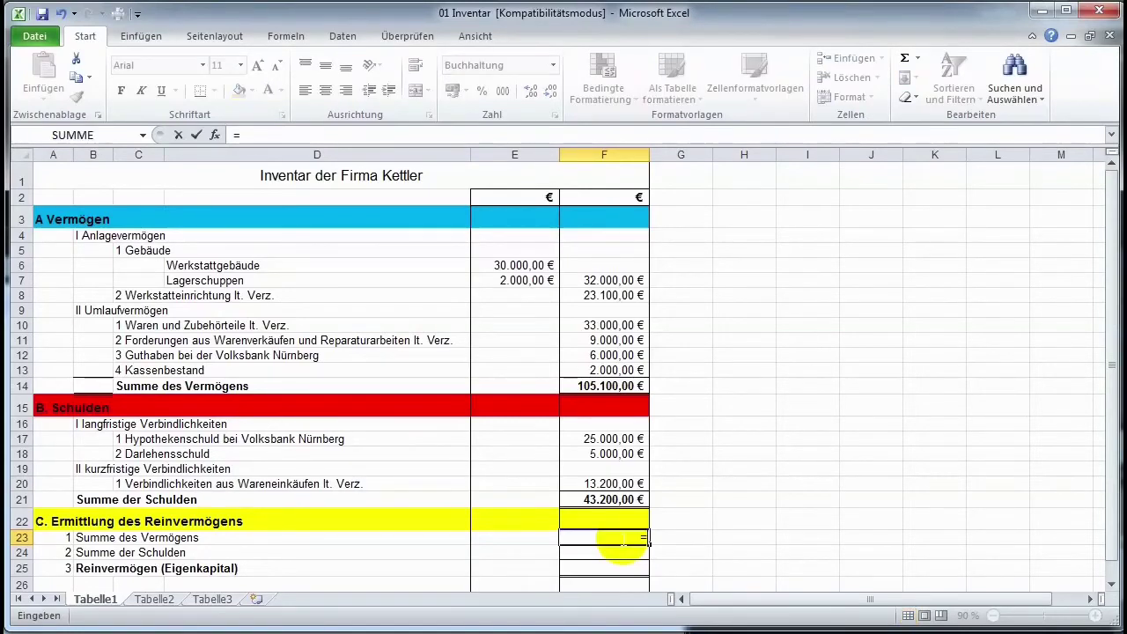
{"action": "left_click", "coordinate": [616, 386]}
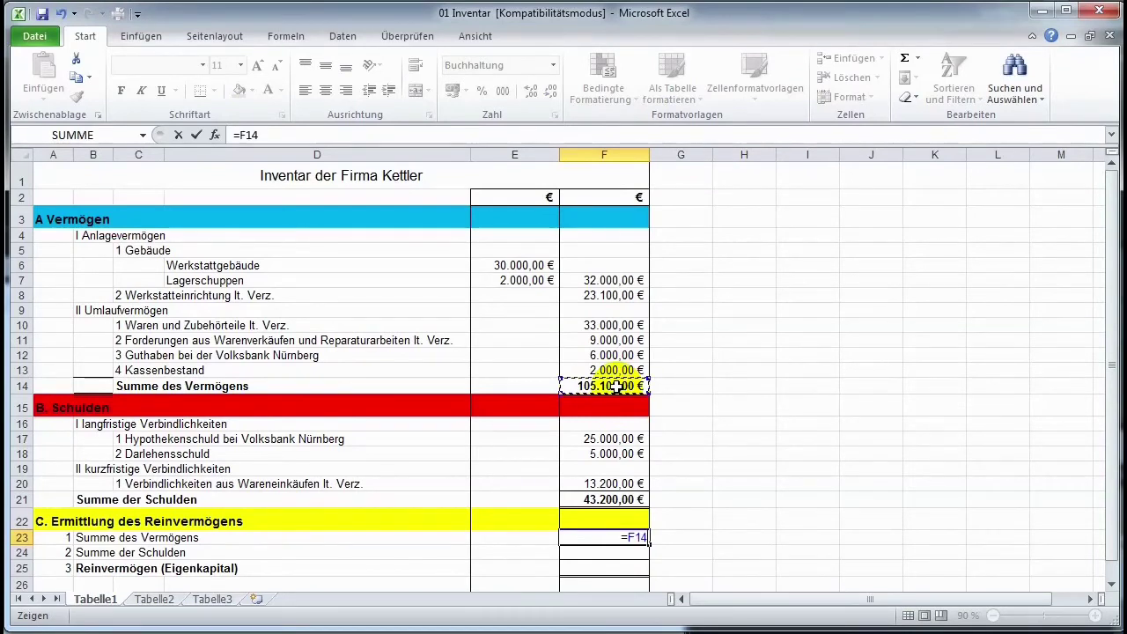
{"action": "key", "text": "Return"}
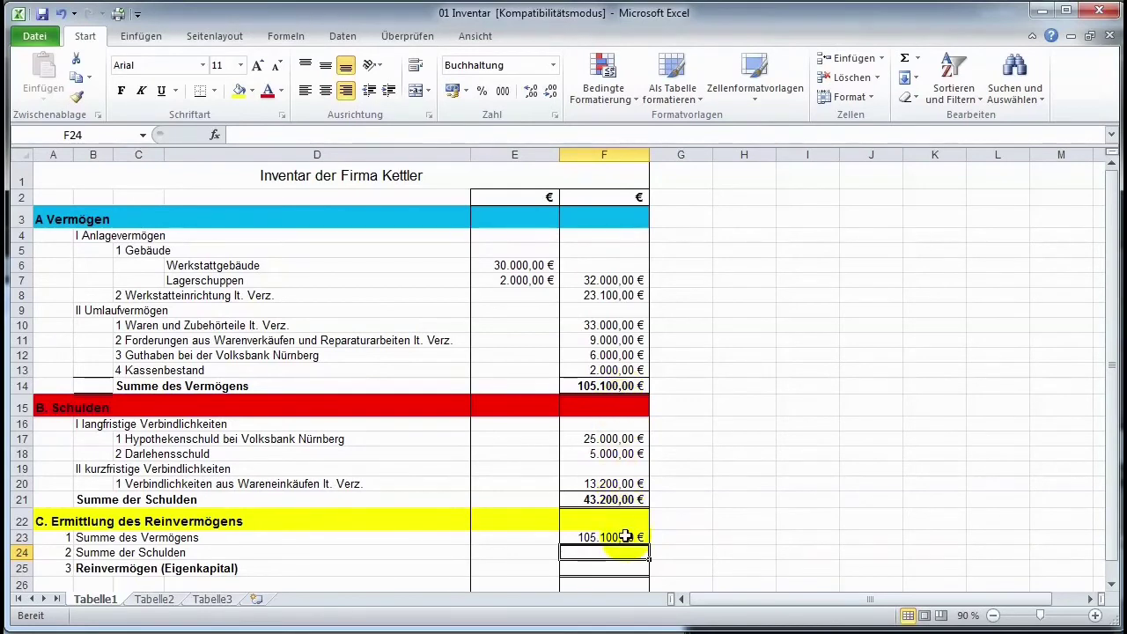
{"action": "type", "text": "="}
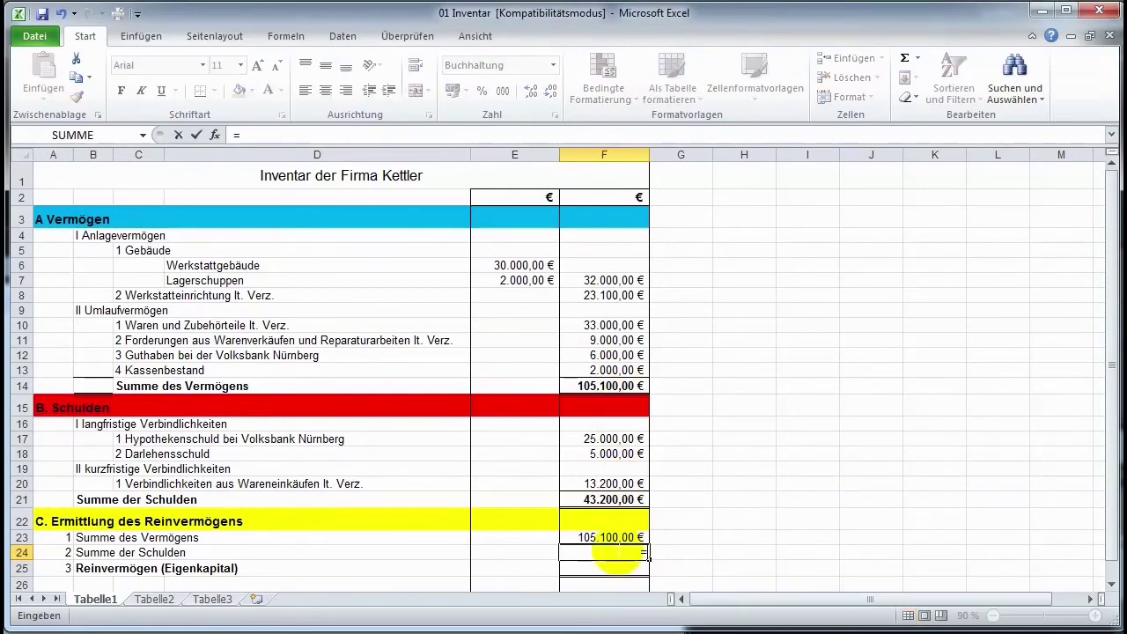
{"action": "left_click", "coordinate": [627, 499]}
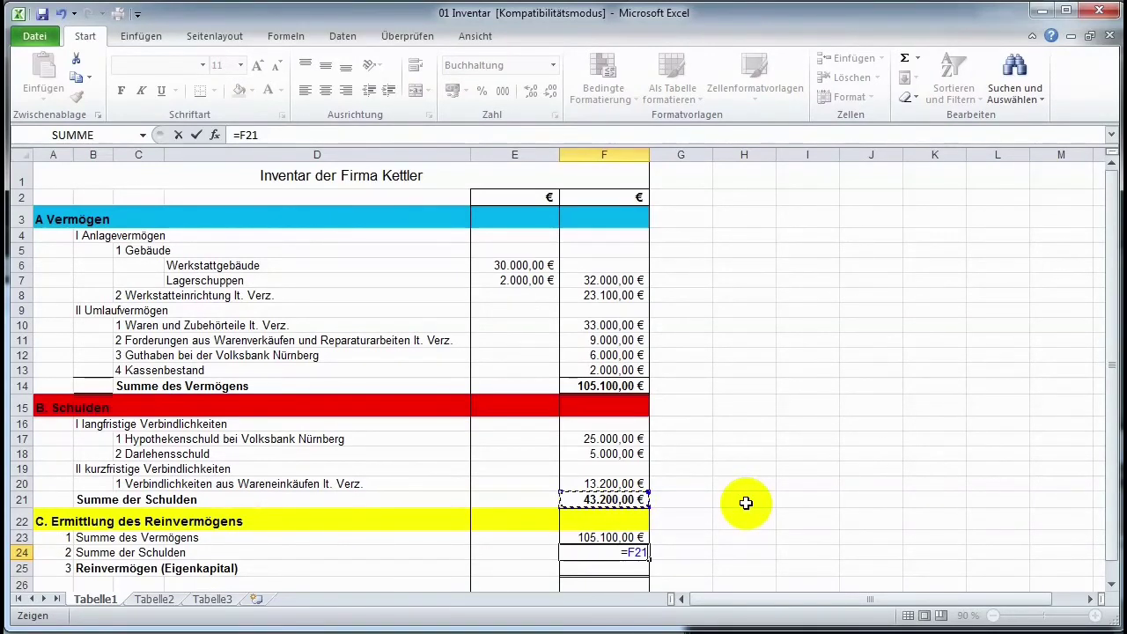
{"action": "key", "text": "Return"}
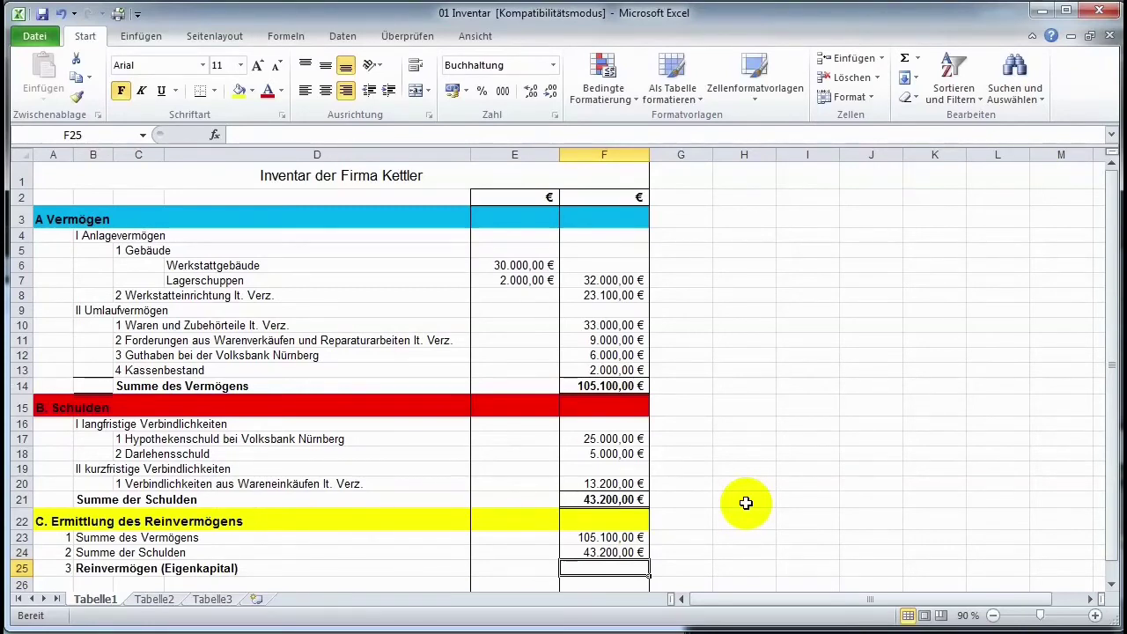
Step: Enter the test value 45 in cell F4 to check that the linked asset totals update
{"action": "left_click", "coordinate": [587, 235]}
{"action": "type", "text": "4"}
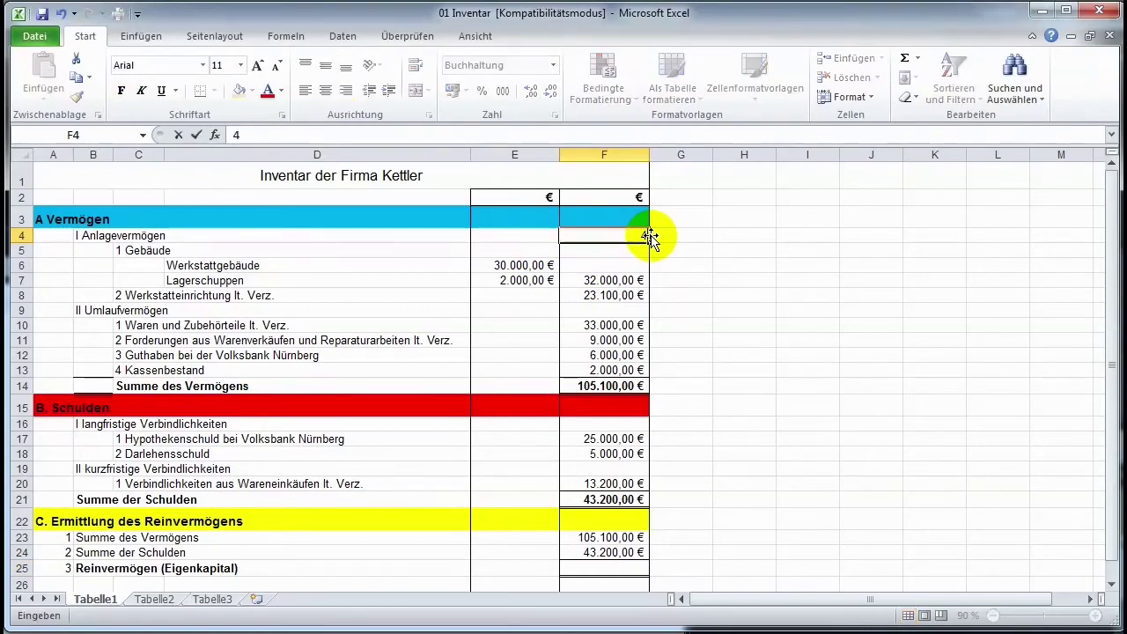
{"action": "type", "text": "5"}
{"action": "key", "text": "Return"}
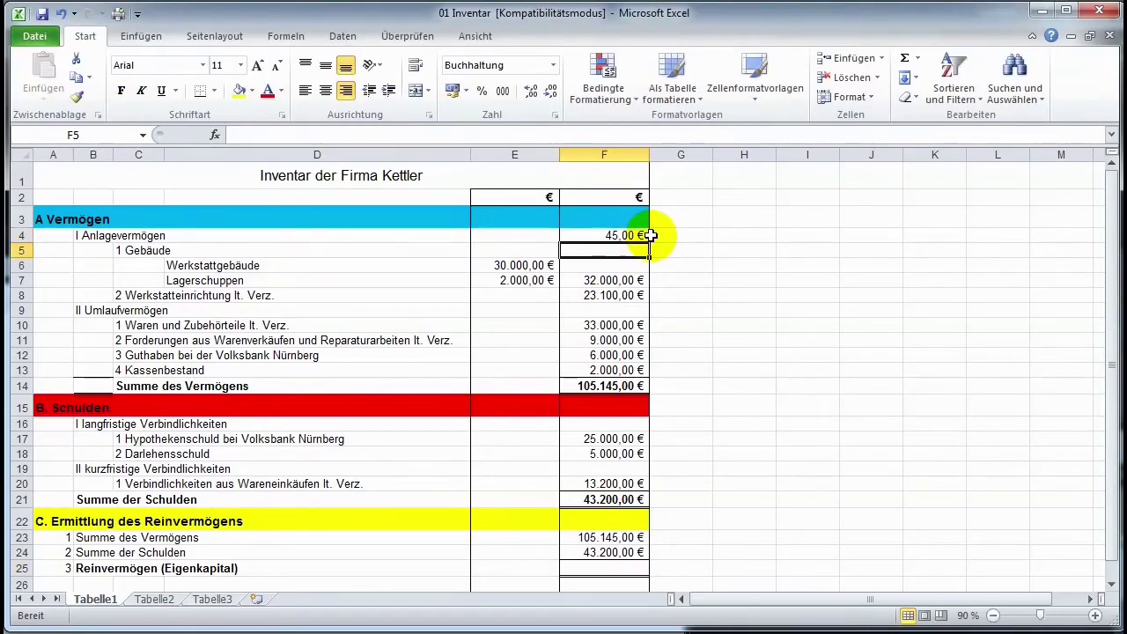
Step: Clear the test value from cell F4 in the Anlagevermögen row
{"action": "left_click", "coordinate": [638, 235]}
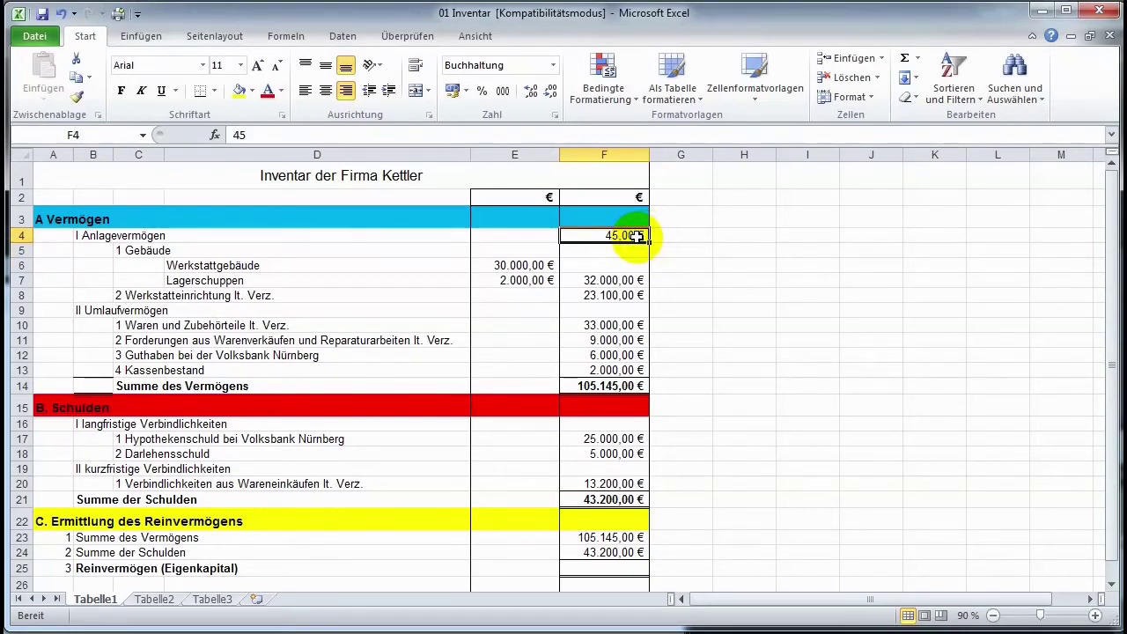
{"action": "key", "text": "Delete"}
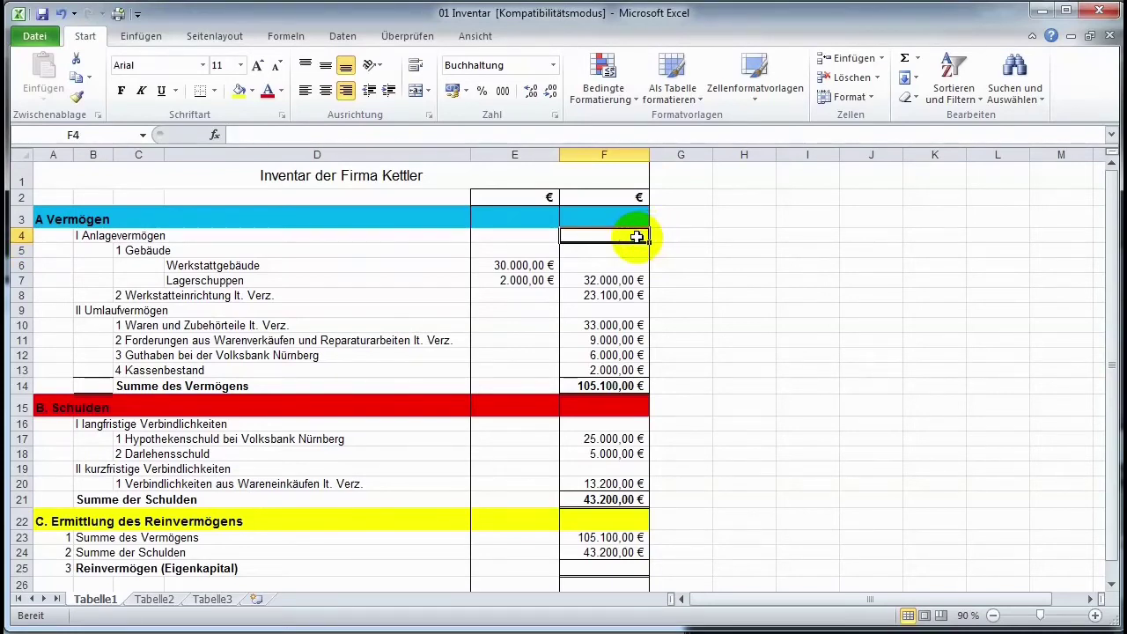
Step: Calculate Reinvermögen (Eigenkapital) in cell F25 with the formula =F23-F24, subtracting the debt total from the asset total
{"action": "left_click", "coordinate": [625, 568]}
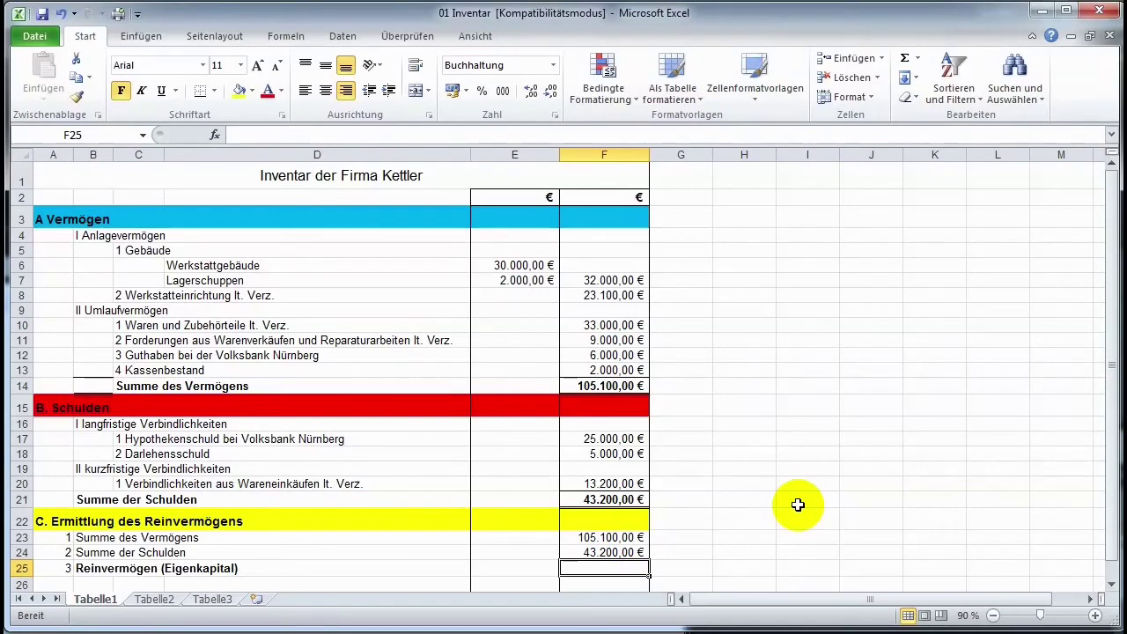
{"action": "type", "text": "="}
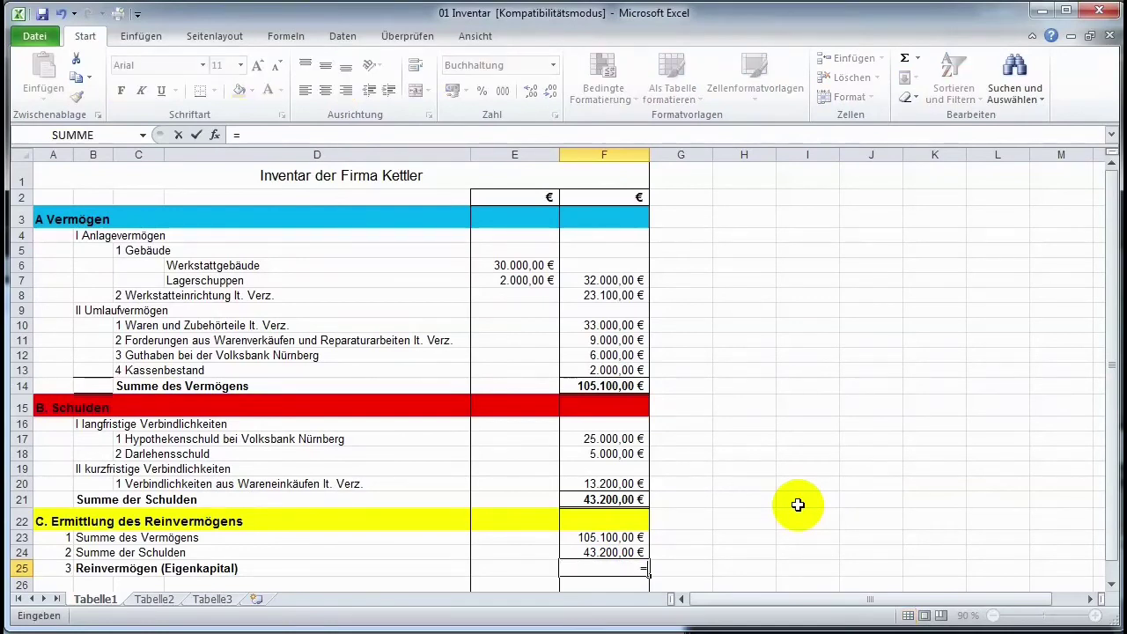
{"action": "left_click", "coordinate": [620, 538]}
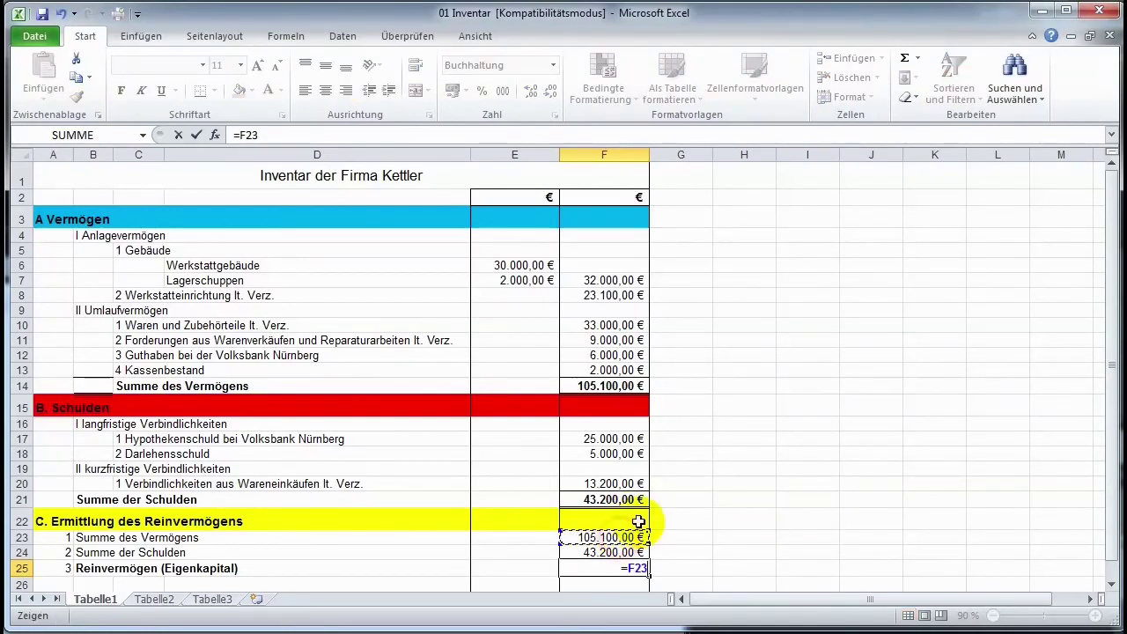
{"action": "type", "text": "-"}
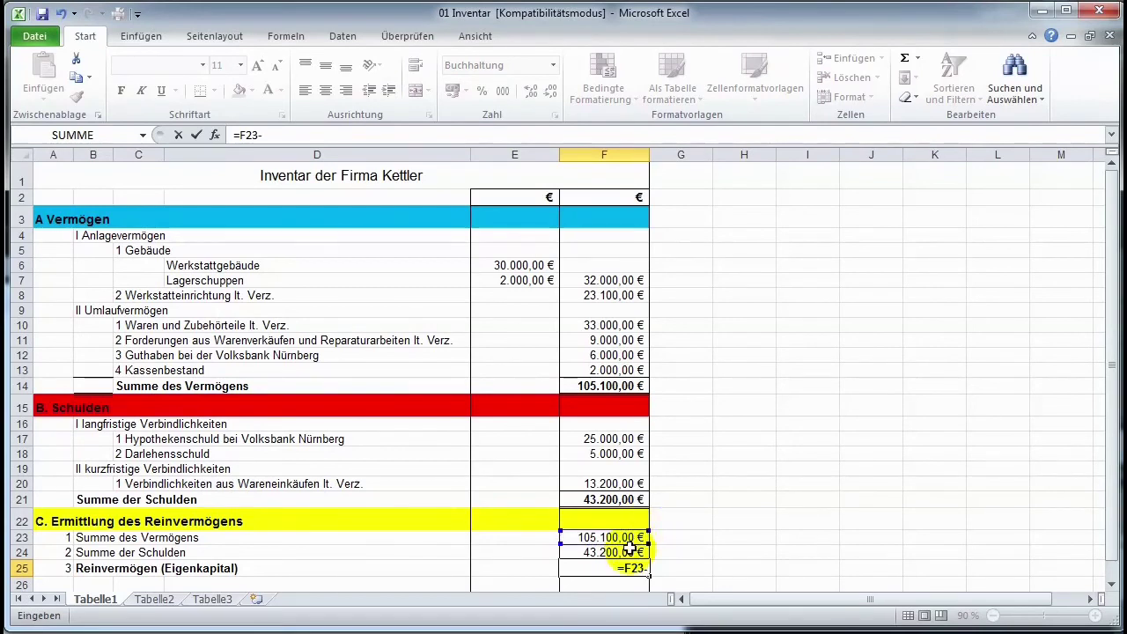
{"action": "left_click", "coordinate": [626, 552]}
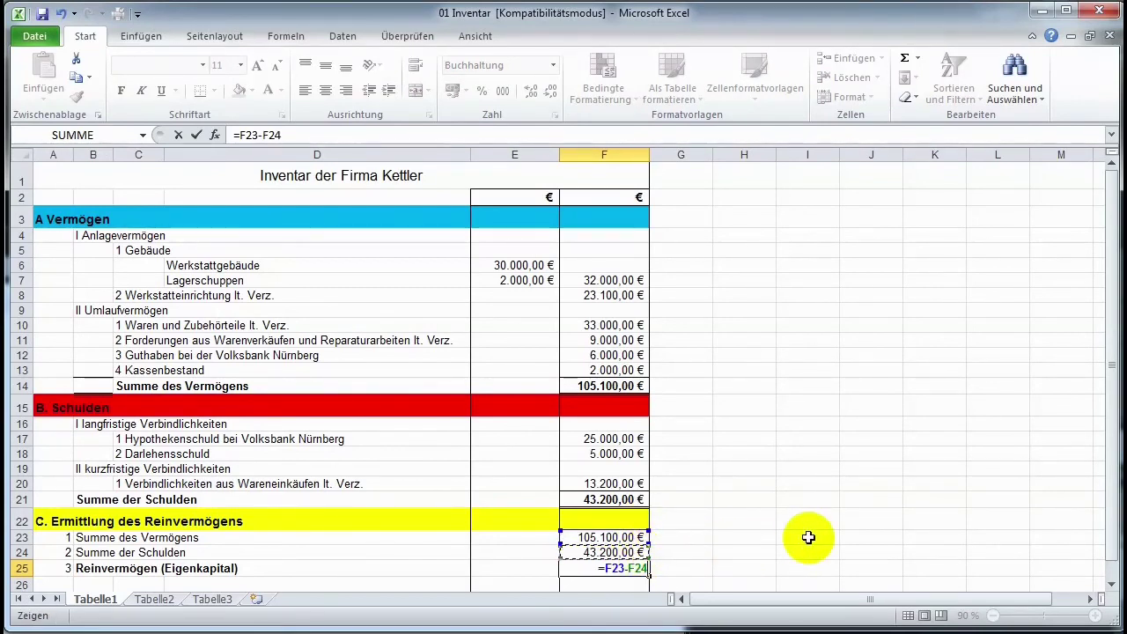
{"action": "key", "text": "Return"}
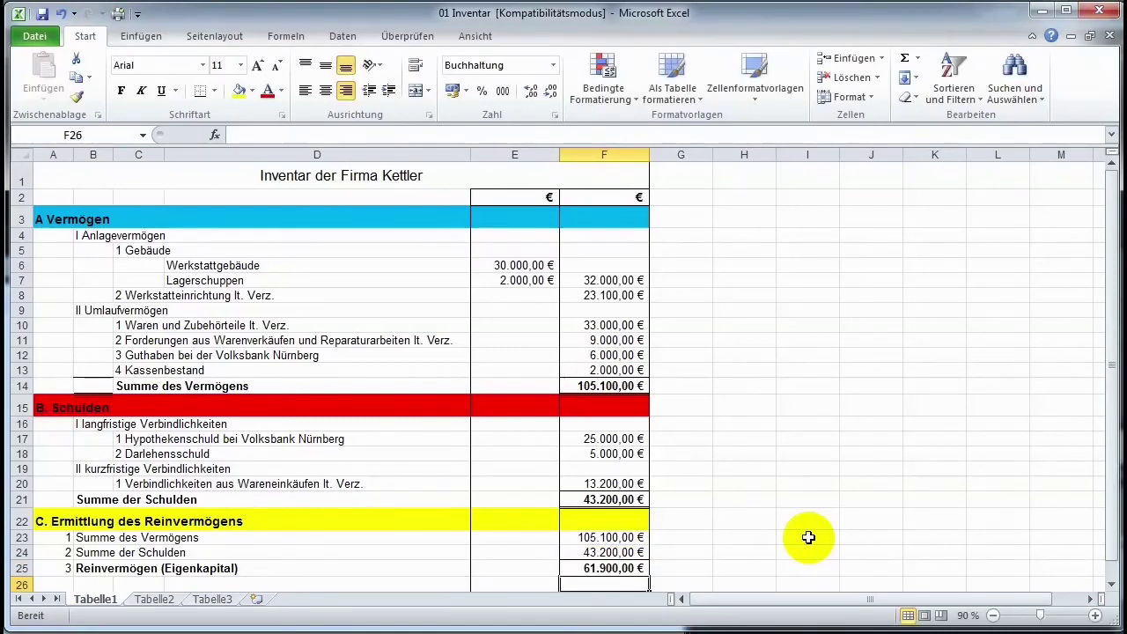